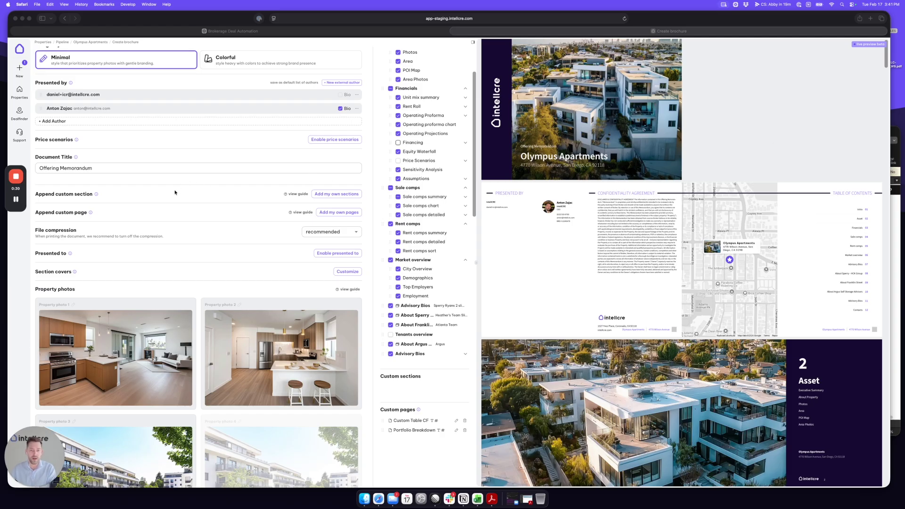
Step: Add a custom table page to the brochure and title it "Custom Table"
{"action": "scroll", "coordinate": [171, 228], "scroll_direction": "up", "scroll_amount": 2}
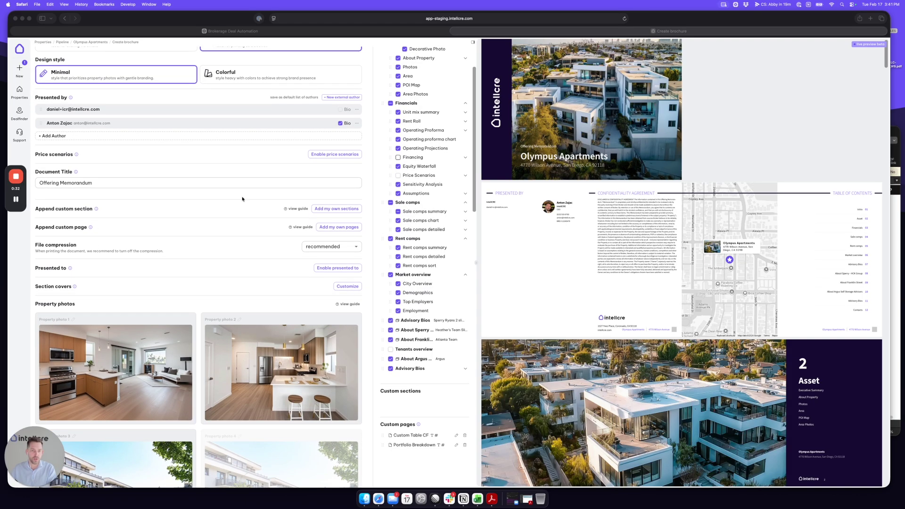
{"action": "left_click", "coordinate": [86, 228]}
{"action": "left_click_drag", "start_coordinate": [86, 227], "coordinate": [37, 228]}
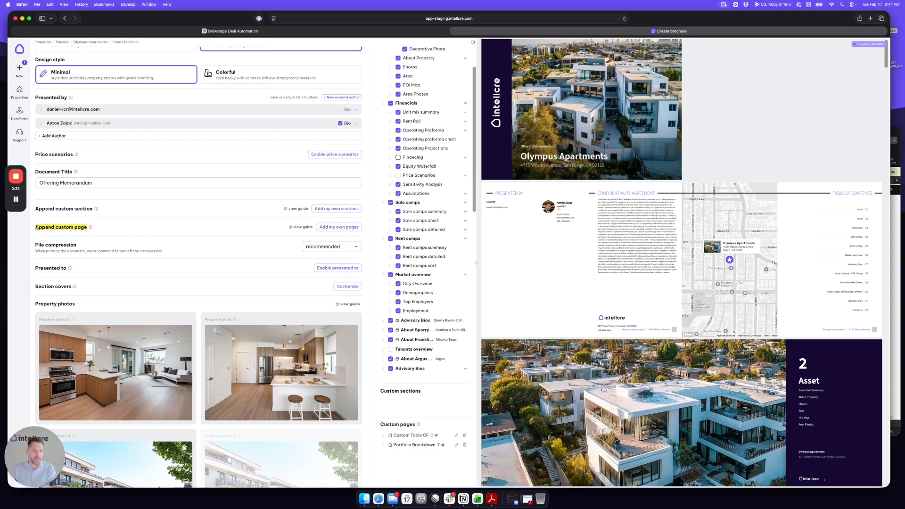
{"action": "left_click", "coordinate": [337, 231]}
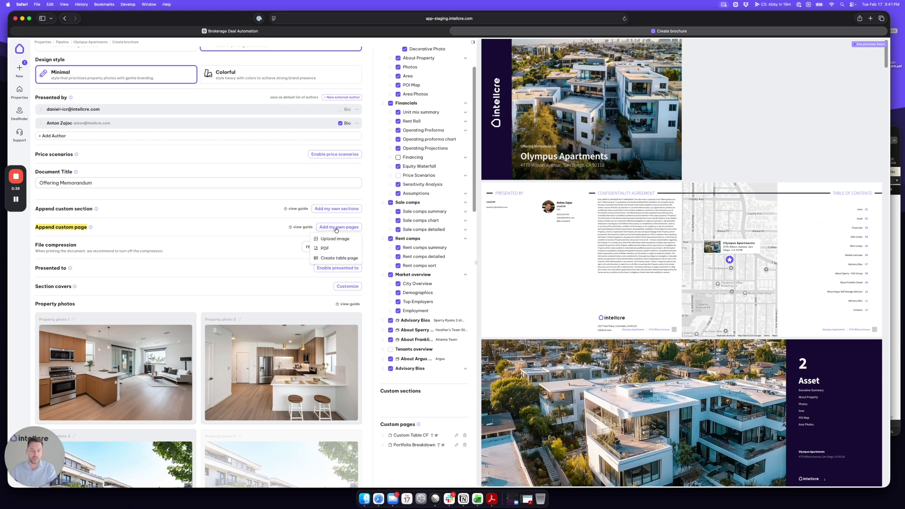
{"action": "left_click", "coordinate": [334, 260]}
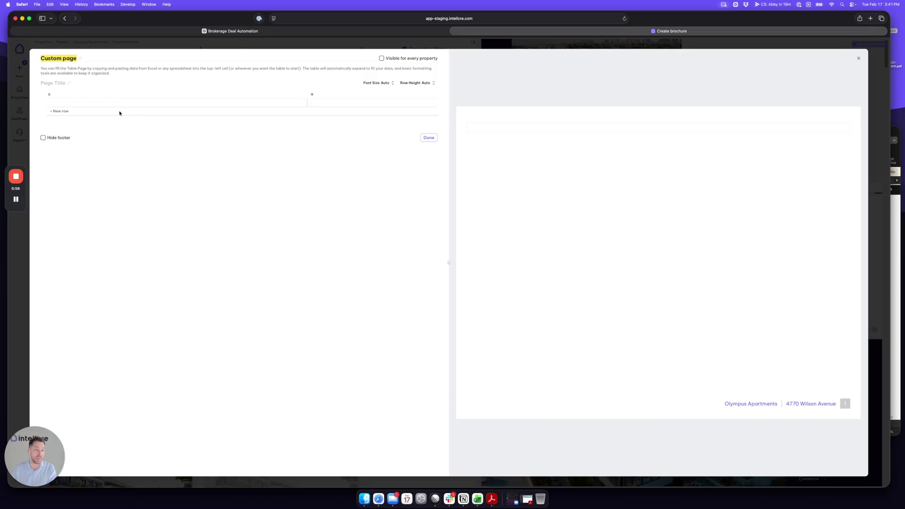
{"action": "left_click", "coordinate": [56, 84]}
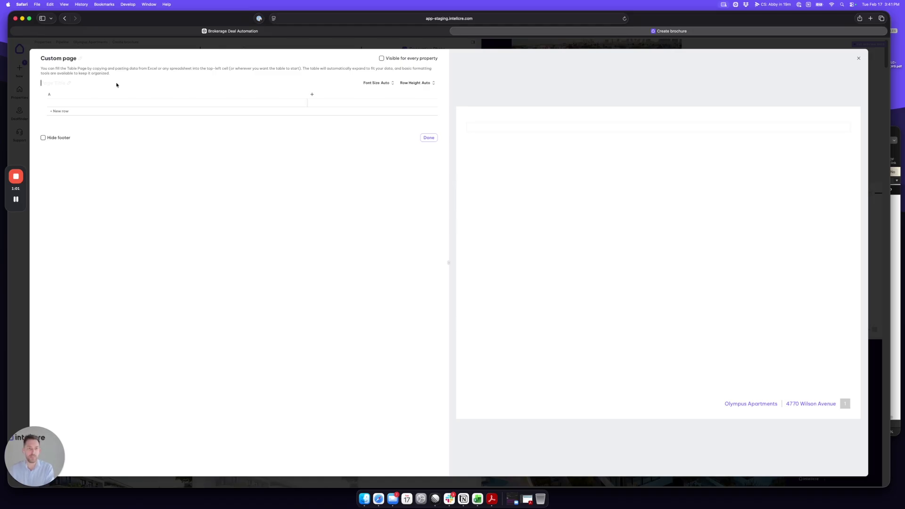
{"action": "type", "text": "Custom Table"}
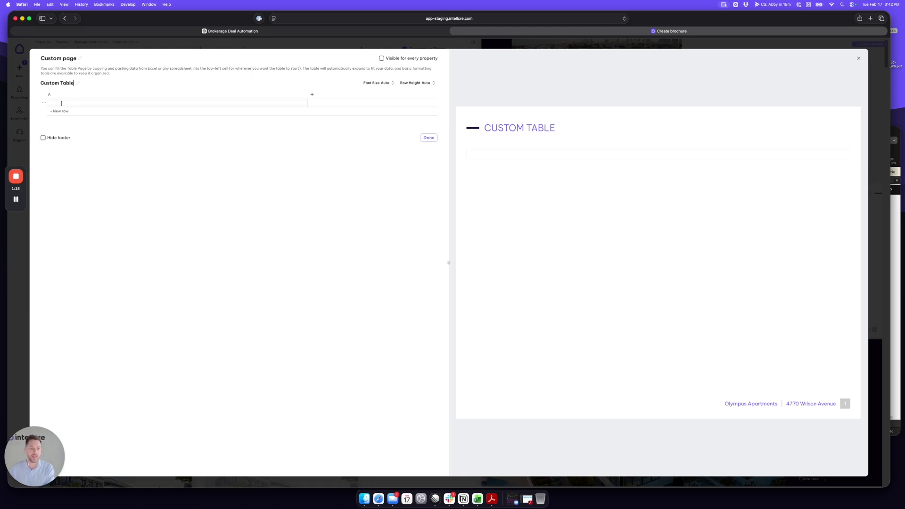
Step: Copy the expenses table from the Expenses header through the TOTAL row in the Excel OpEx Analysis sheet and paste it into the custom page
{"action": "left_click", "coordinate": [897, 230]}
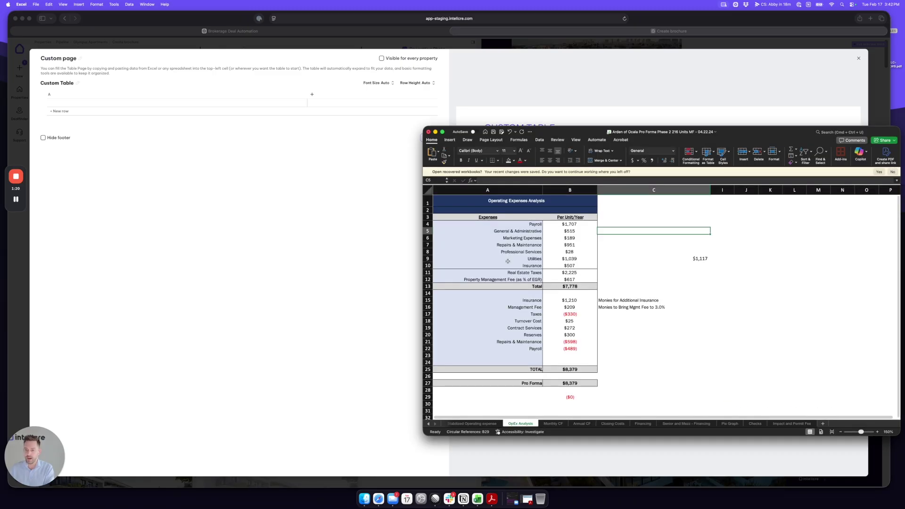
{"action": "left_click", "coordinate": [463, 219]}
{"action": "left_click_drag", "start_coordinate": [463, 219], "coordinate": [564, 373]}
{"action": "key", "text": "super+c"}
{"action": "left_click", "coordinate": [246, 217]}
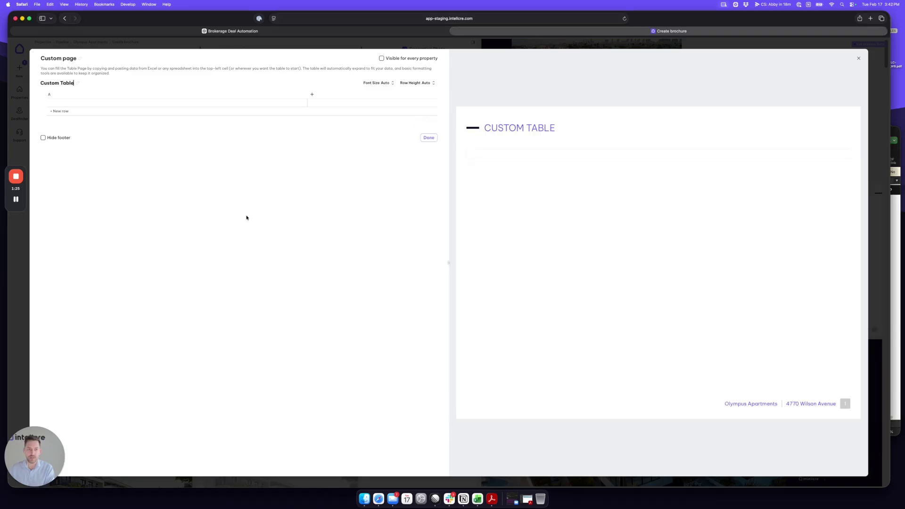
{"action": "left_click", "coordinate": [74, 105]}
{"action": "key", "text": "super+v"}
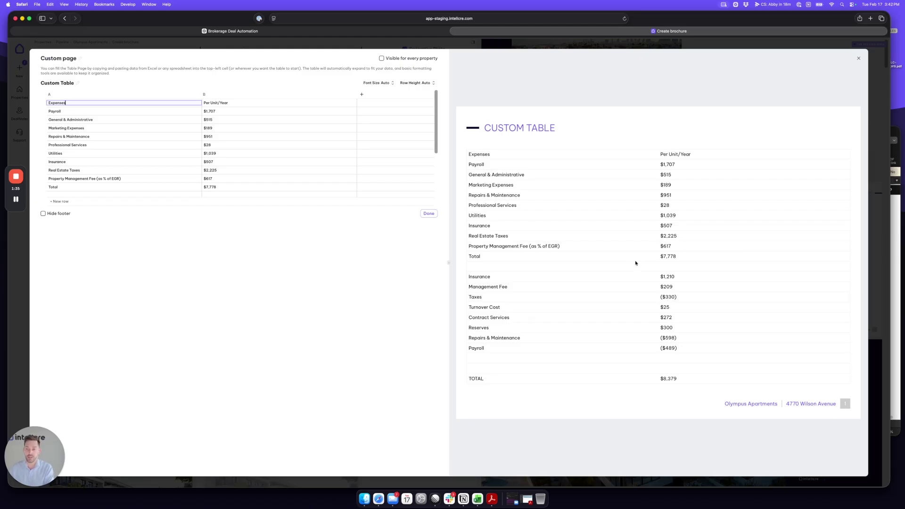
Step: Format the Expenses header row as bold with a Primary background and White text
{"action": "left_click", "coordinate": [126, 87]}
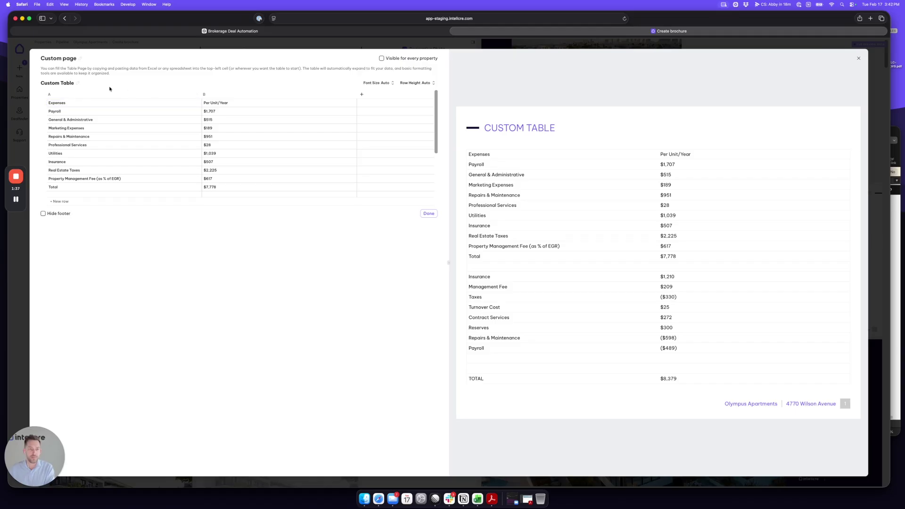
{"action": "left_click", "coordinate": [43, 103]}
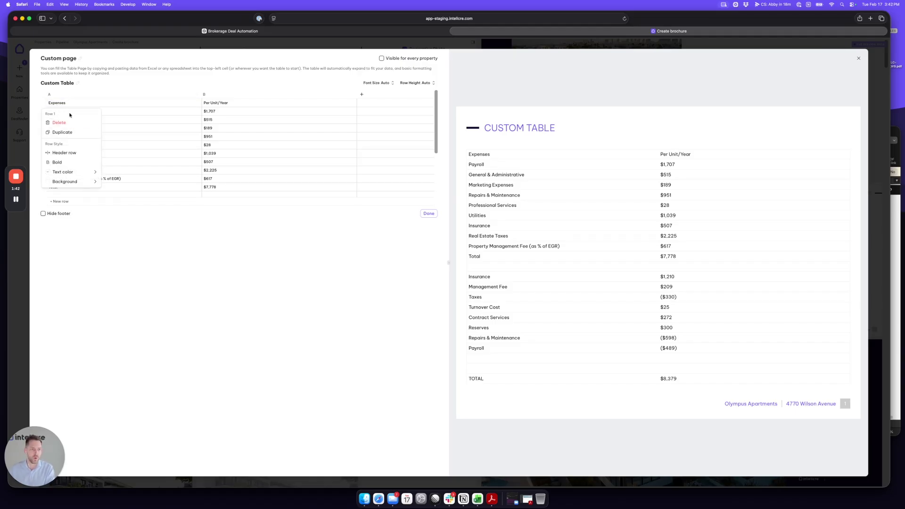
{"action": "left_click", "coordinate": [61, 163]}
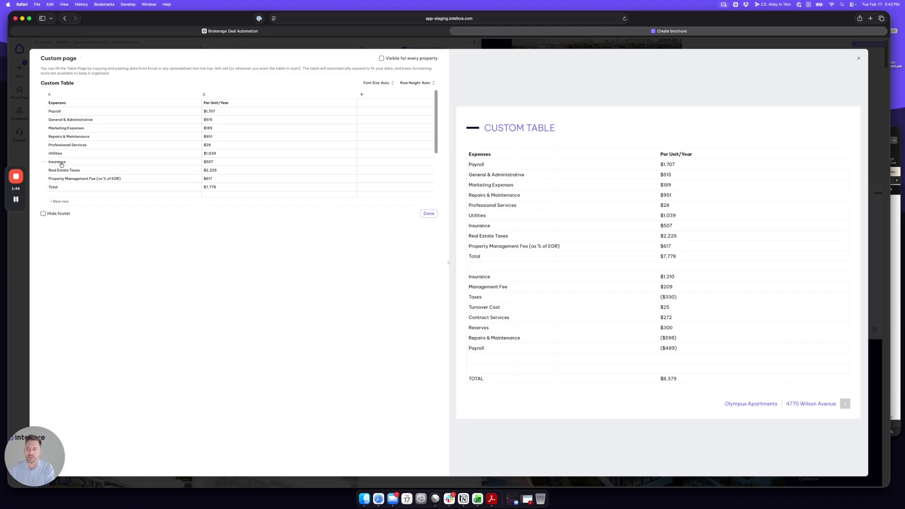
{"action": "left_click", "coordinate": [44, 103]}
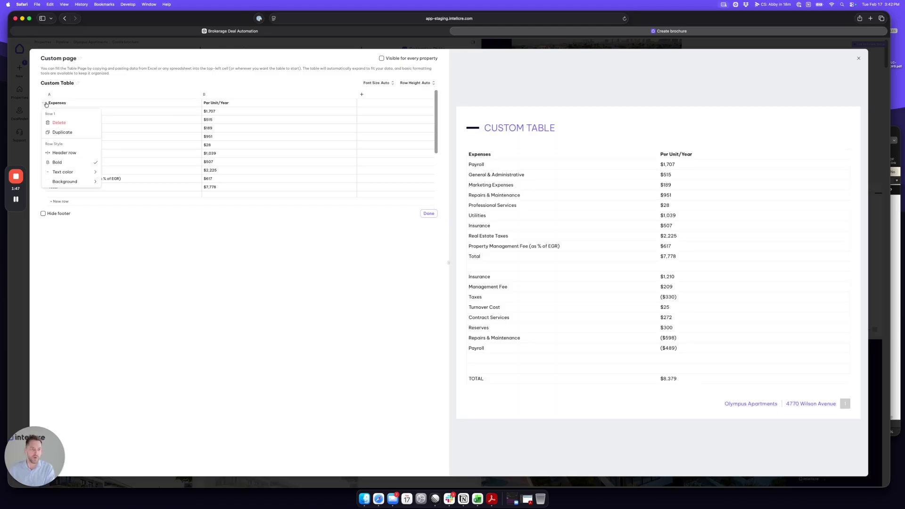
{"action": "mouse_move", "coordinate": [84, 182]}
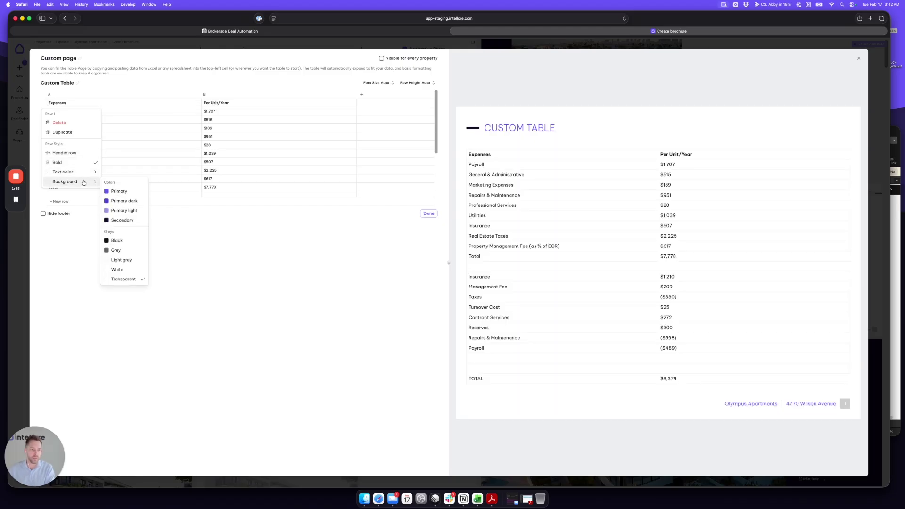
{"action": "left_click", "coordinate": [113, 191]}
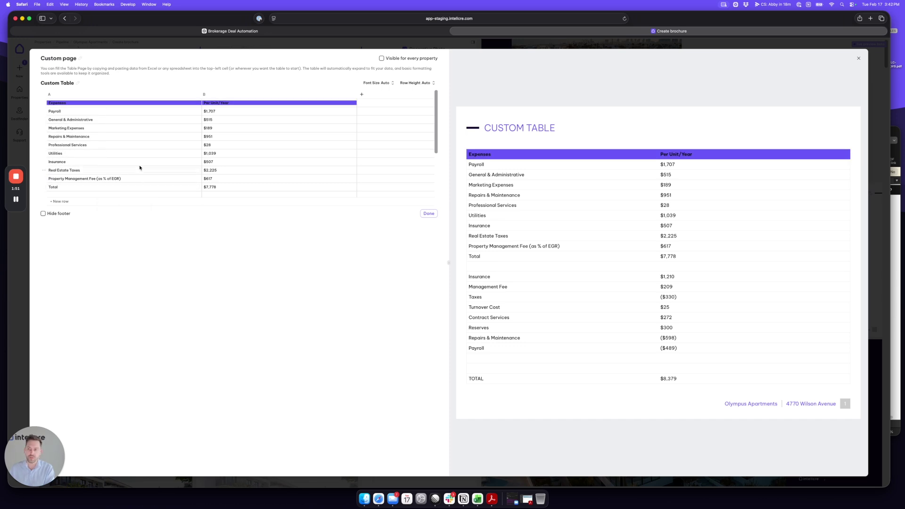
{"action": "left_click", "coordinate": [44, 103]}
{"action": "mouse_move", "coordinate": [93, 175]}
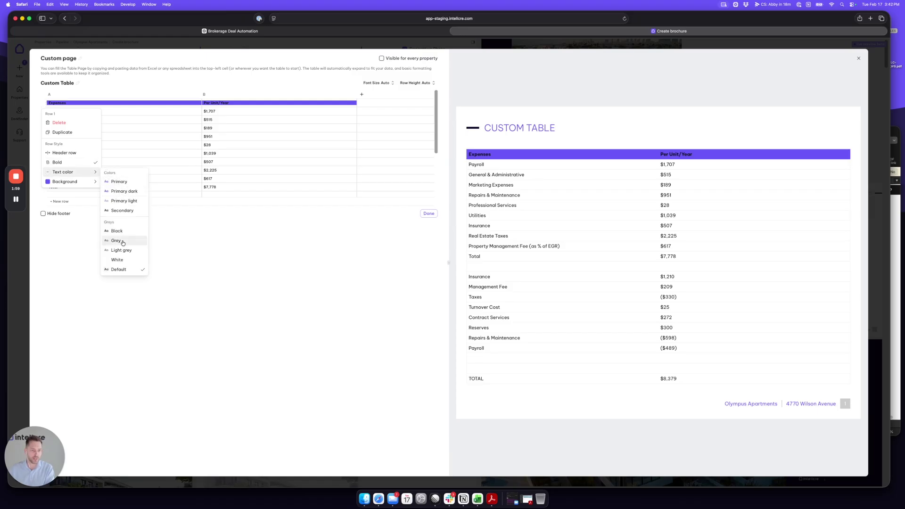
{"action": "left_click", "coordinate": [117, 261]}
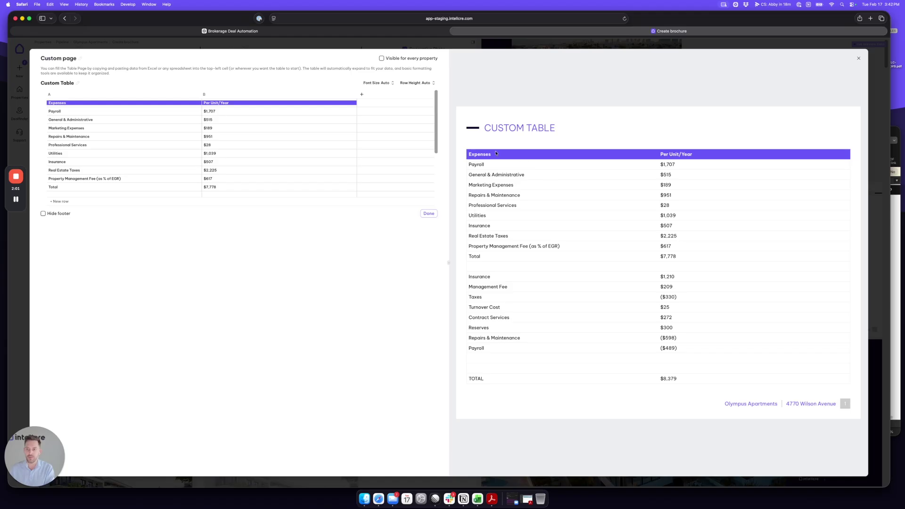
{"action": "mouse_move", "coordinate": [46, 105]}
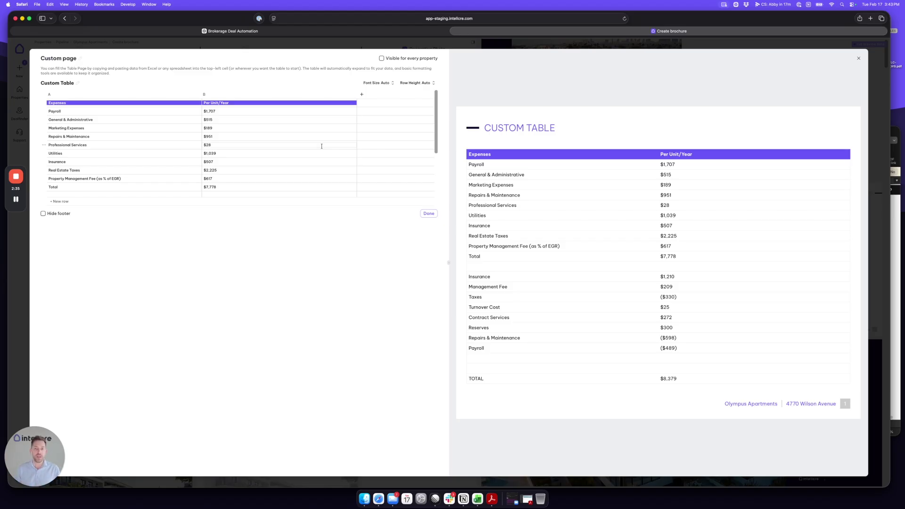
Step: Set the table's font size to 6px and review the row height choices and the style options for column B
{"action": "left_click", "coordinate": [383, 84]}
{"action": "left_click", "coordinate": [367, 107]}
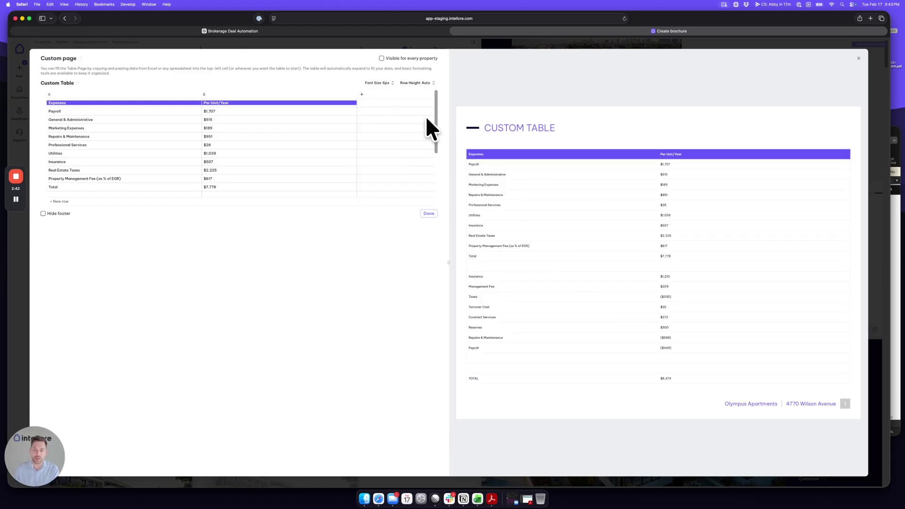
{"action": "left_click", "coordinate": [425, 84]}
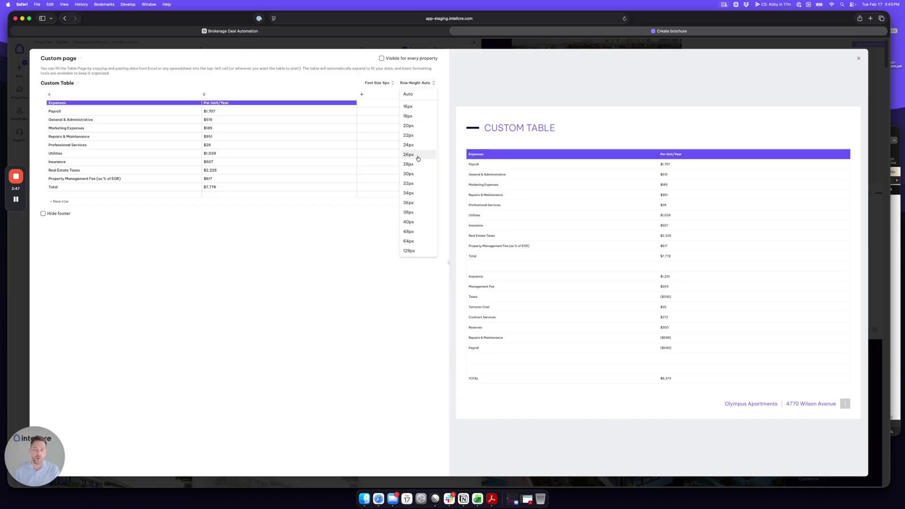
{"action": "left_click", "coordinate": [390, 219]}
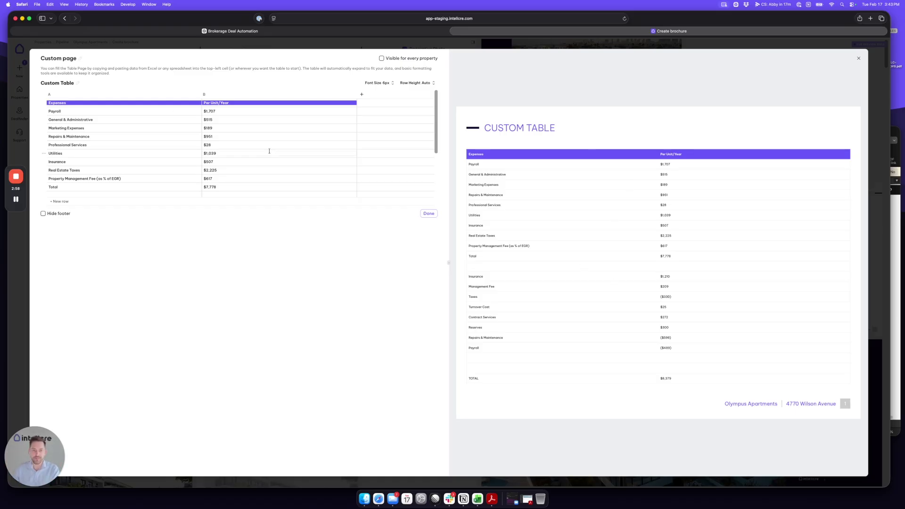
{"action": "left_click", "coordinate": [352, 94]}
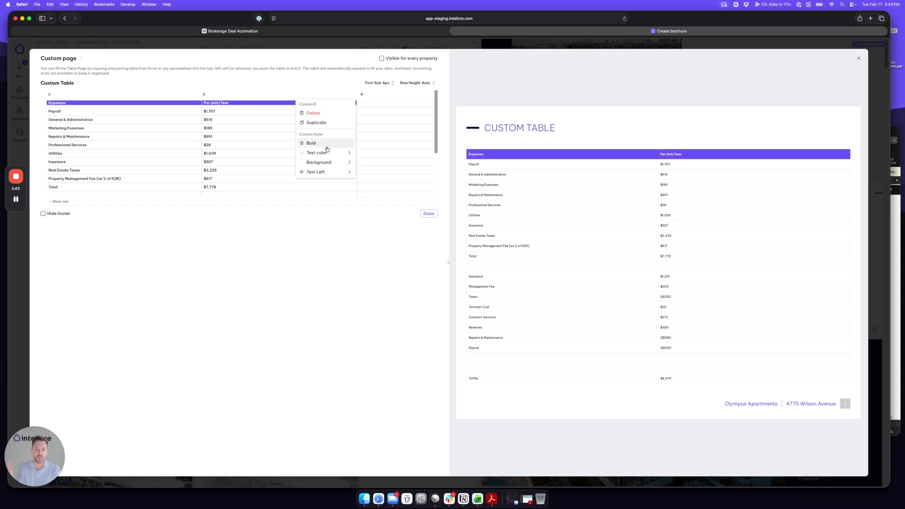
{"action": "left_click", "coordinate": [279, 214]}
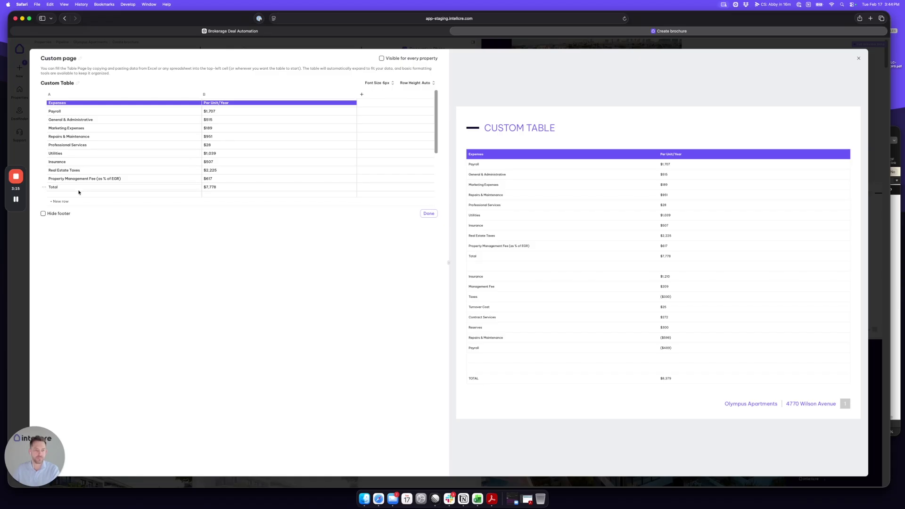
Step: Make the first Total row bold with a Light grey background and finish editing the custom page
{"action": "left_click", "coordinate": [44, 187]}
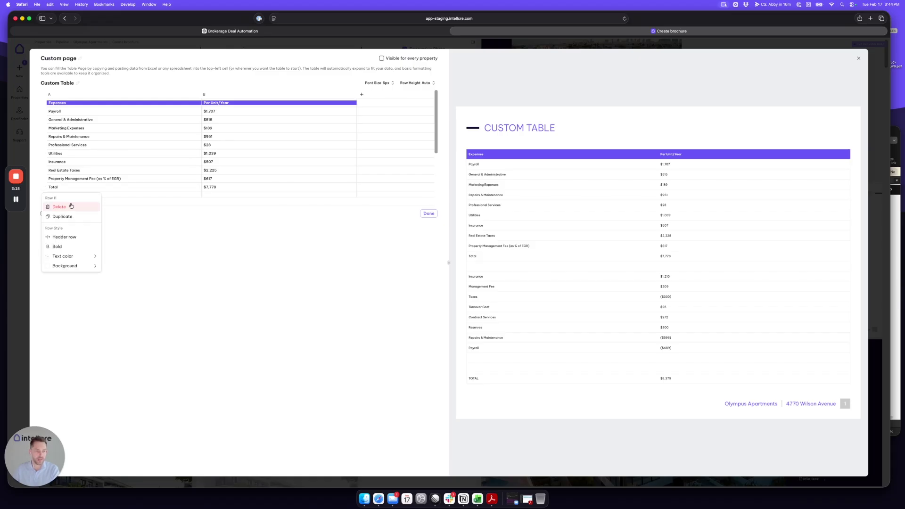
{"action": "left_click", "coordinate": [74, 247]}
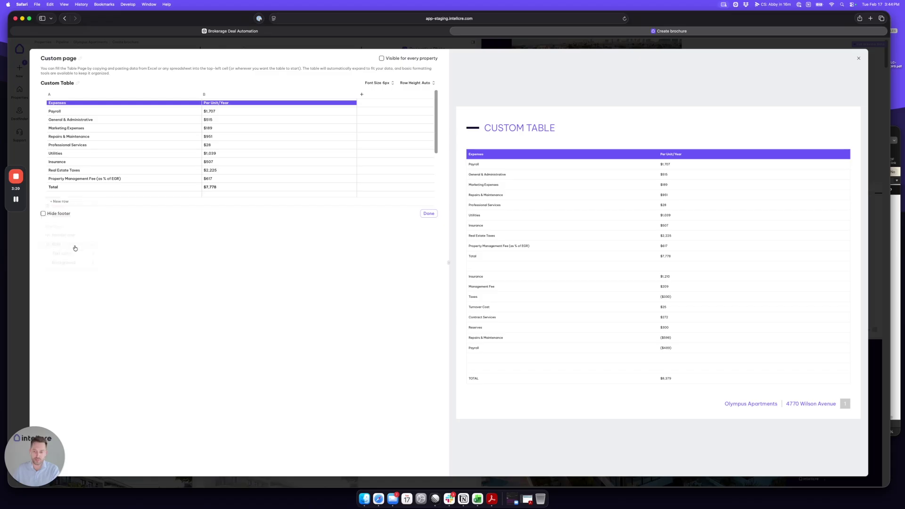
{"action": "left_click", "coordinate": [44, 188]}
{"action": "mouse_move", "coordinate": [87, 264]}
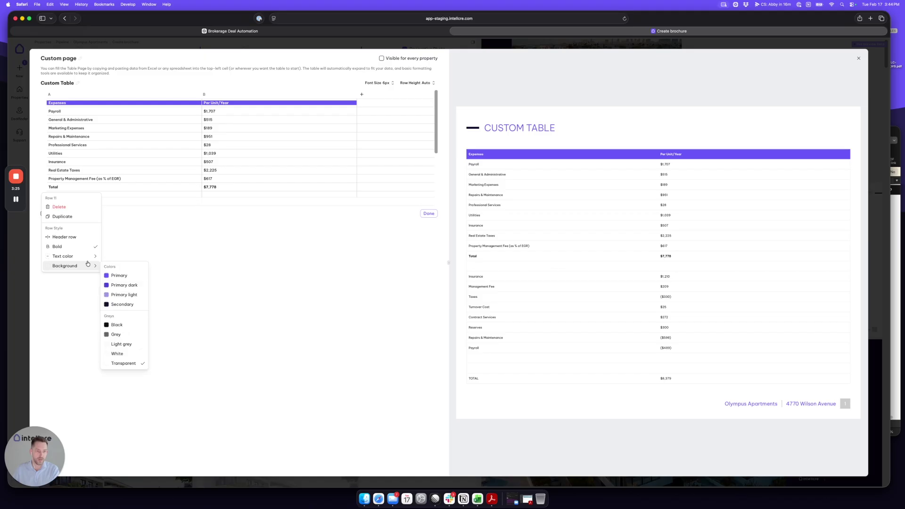
{"action": "left_click", "coordinate": [121, 344]}
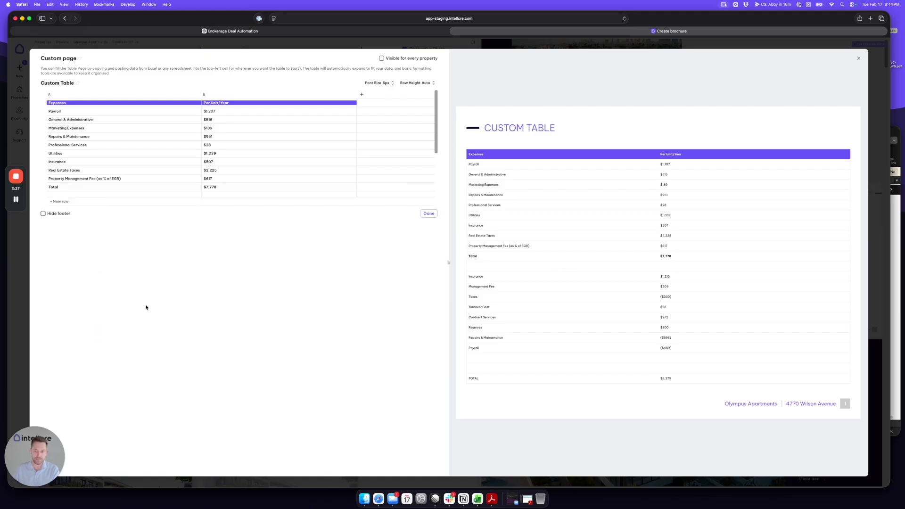
{"action": "left_click", "coordinate": [79, 179]}
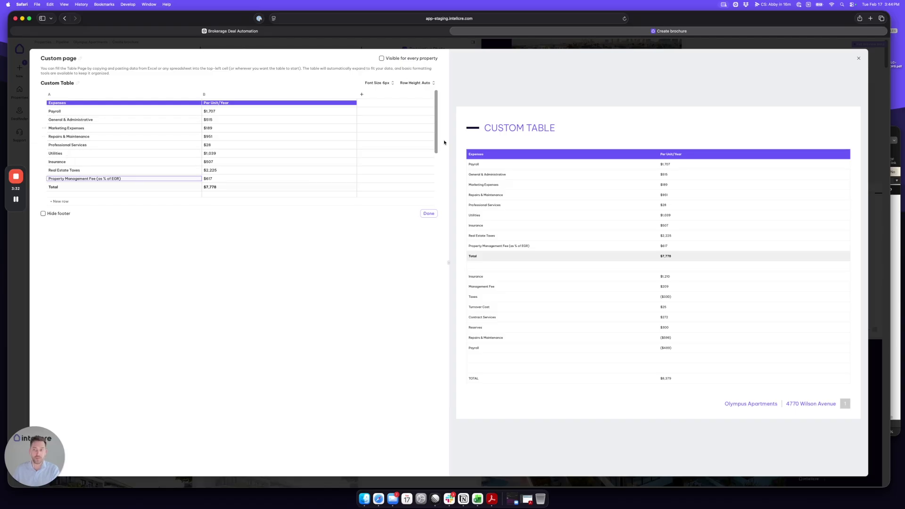
{"action": "left_click", "coordinate": [428, 213]}
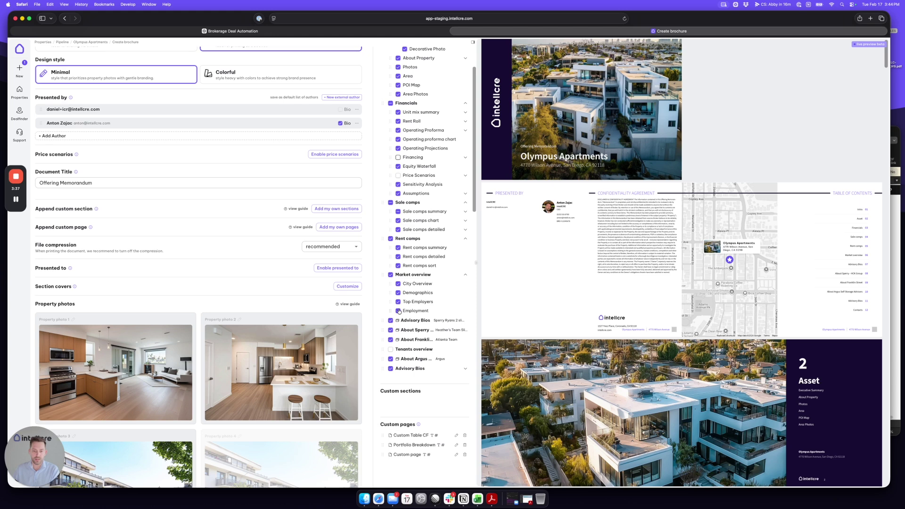
Step: Examine the new entry under Custom pages and the existing Portfolio Breakdown table page, leaving both as they are
{"action": "scroll", "coordinate": [402, 320], "scroll_direction": "down", "scroll_amount": 3}
{"action": "left_click_drag", "start_coordinate": [436, 385], "coordinate": [386, 386]}
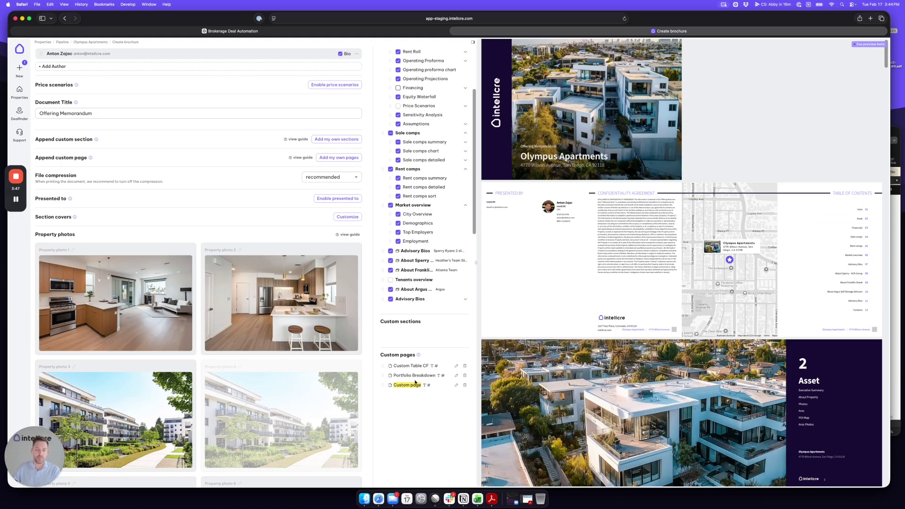
{"action": "left_click", "coordinate": [457, 377]}
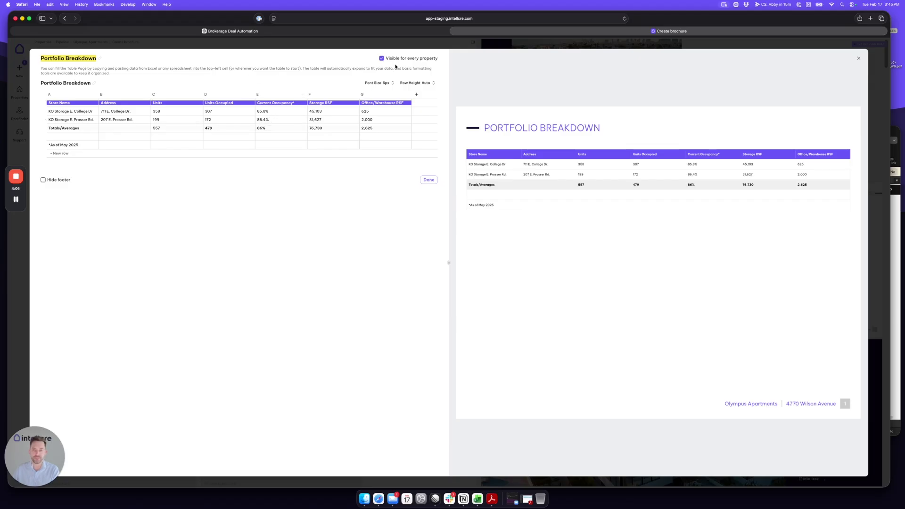
{"action": "left_click", "coordinate": [429, 179]}
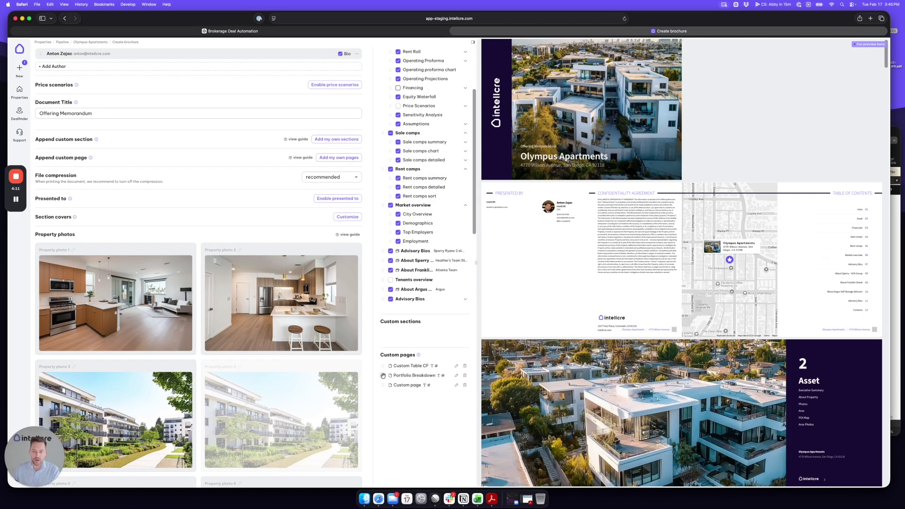
Step: Move the Portfolio Breakdown page into the last Advisory Bios section, after its bios page, and check its placement in the brochure preview
{"action": "left_click_drag", "start_coordinate": [383, 376], "coordinate": [387, 316]}
{"action": "left_click_drag", "start_coordinate": [387, 302], "coordinate": [388, 307]}
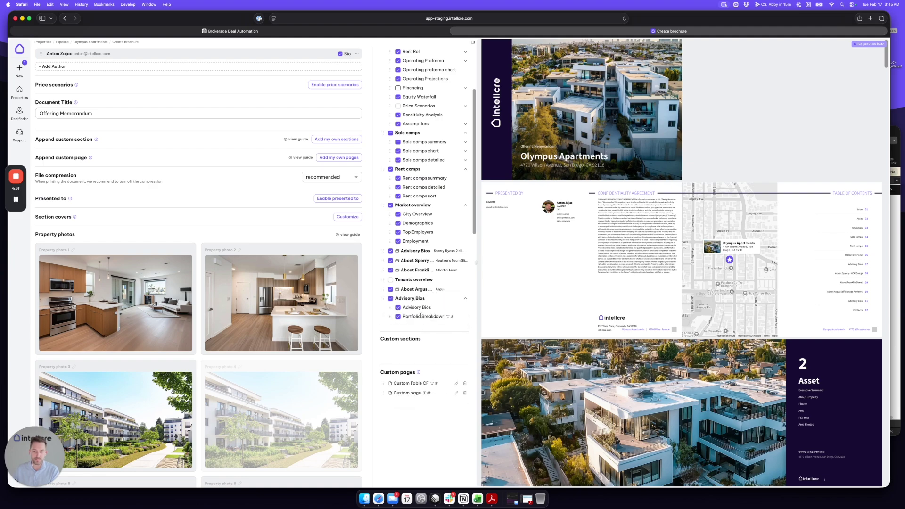
{"action": "scroll", "coordinate": [709, 324], "scroll_direction": "down", "scroll_amount": 15}
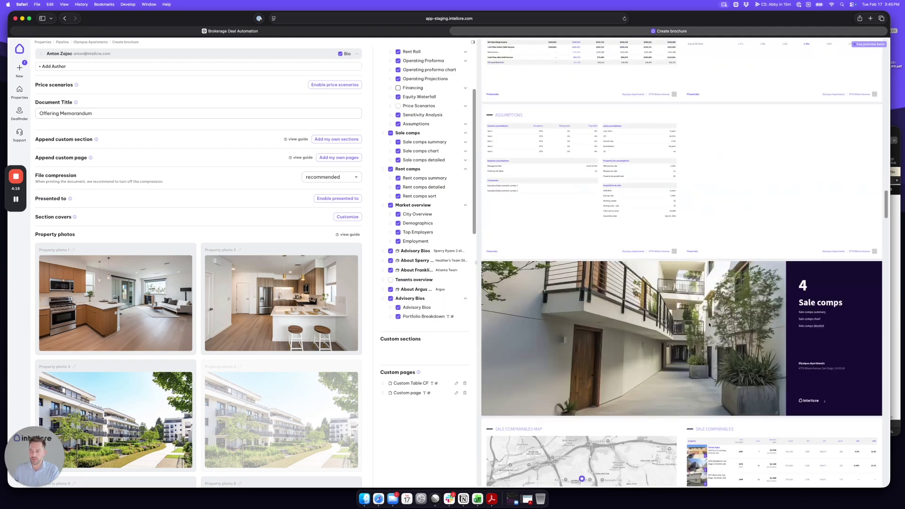
{"action": "scroll", "coordinate": [709, 324], "scroll_direction": "down", "scroll_amount": 20}
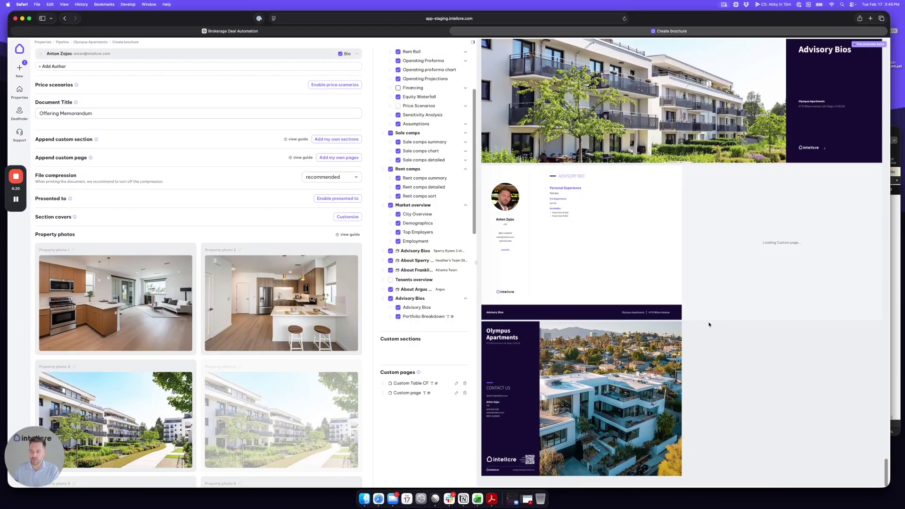